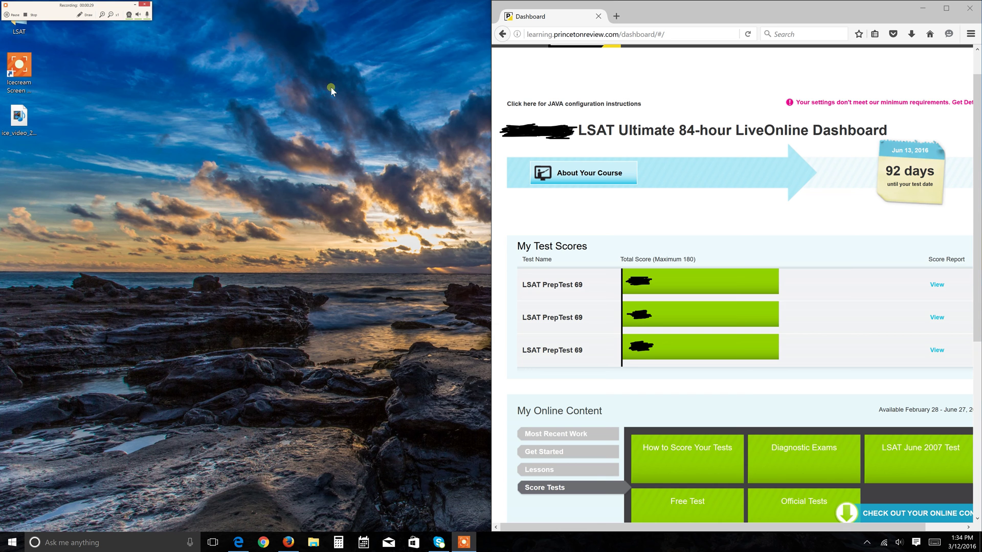
Launch LSAT PrepTest 69 with Experimental and dismiss the Java blocked warnings.
left_click(811, 453)
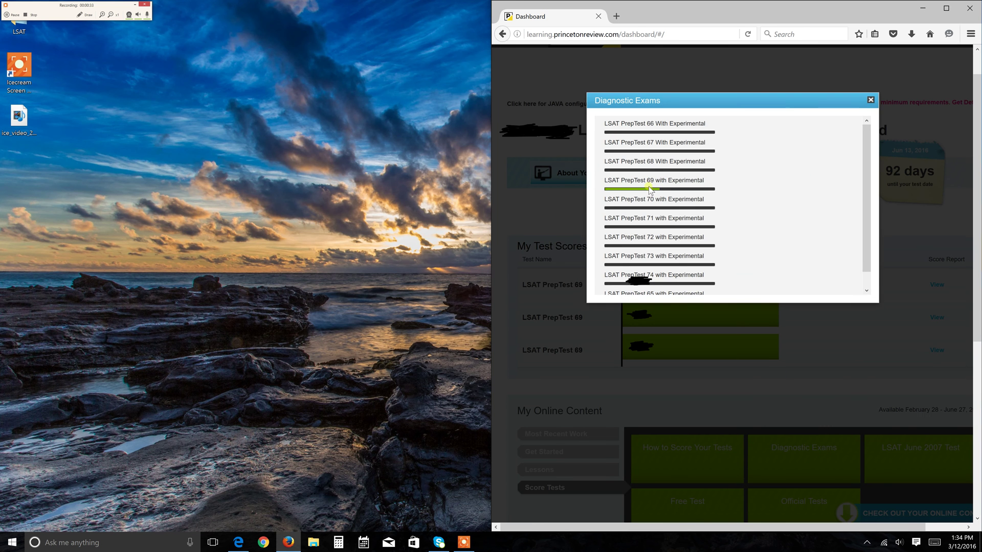
left_click(650, 190)
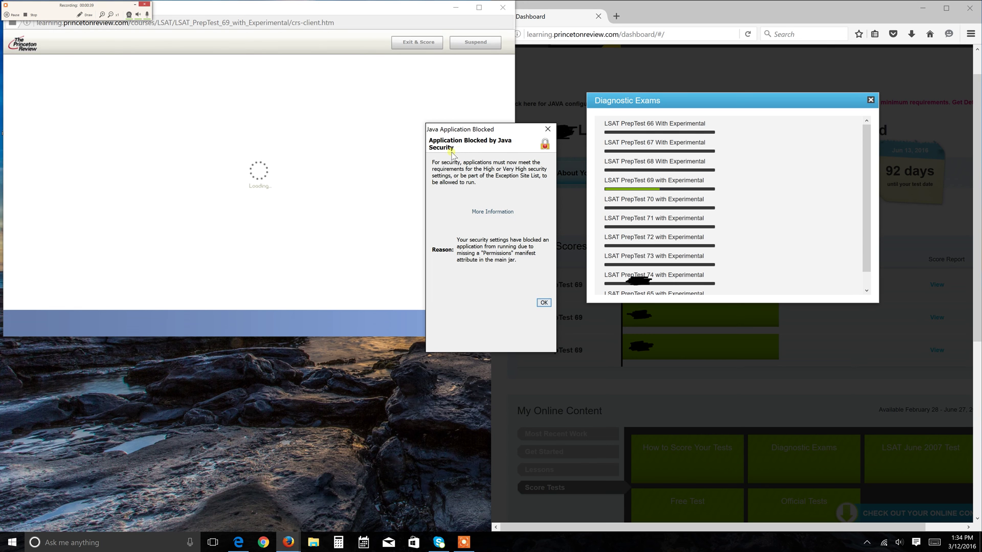
left_click(547, 132)
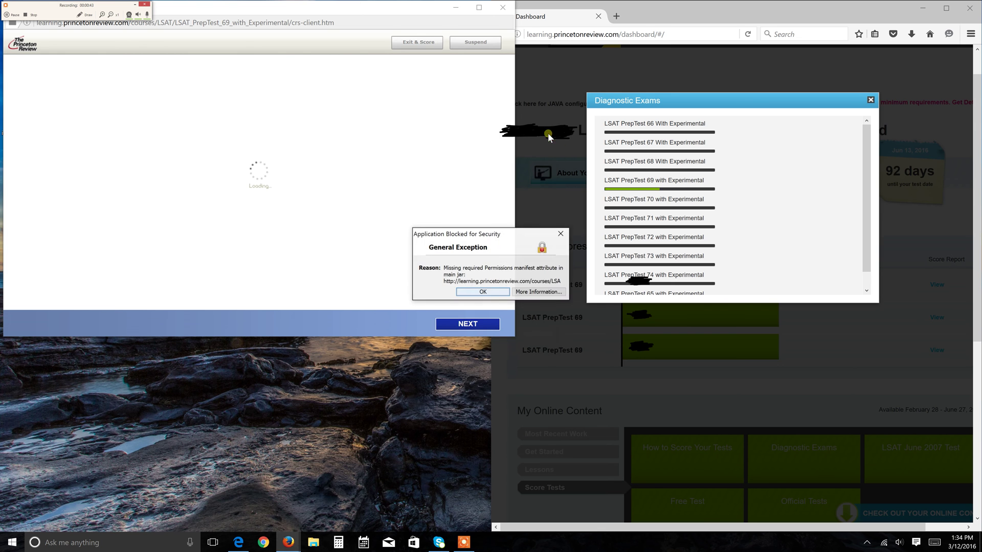
left_click(557, 233)
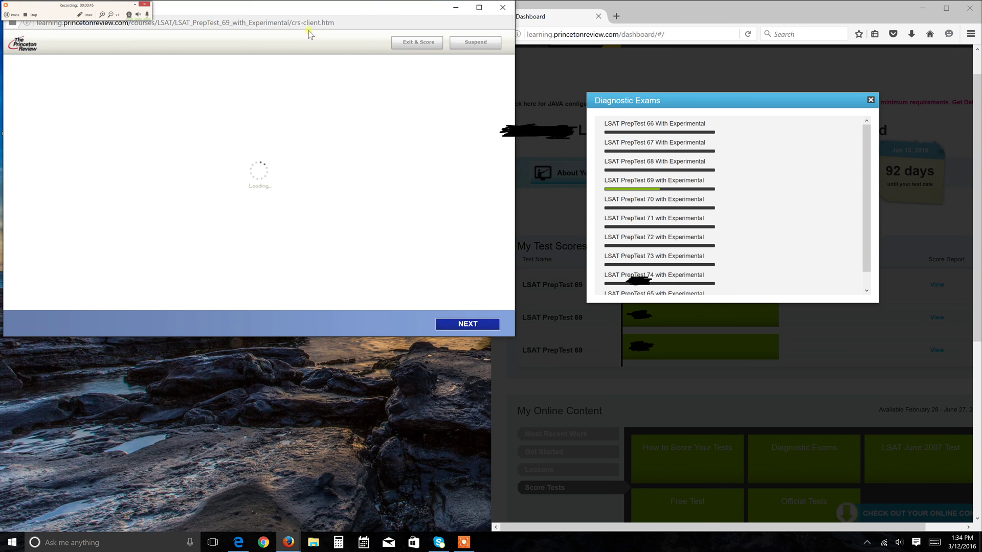
Copy the blocked test window's web address and close the window.
left_click(346, 27)
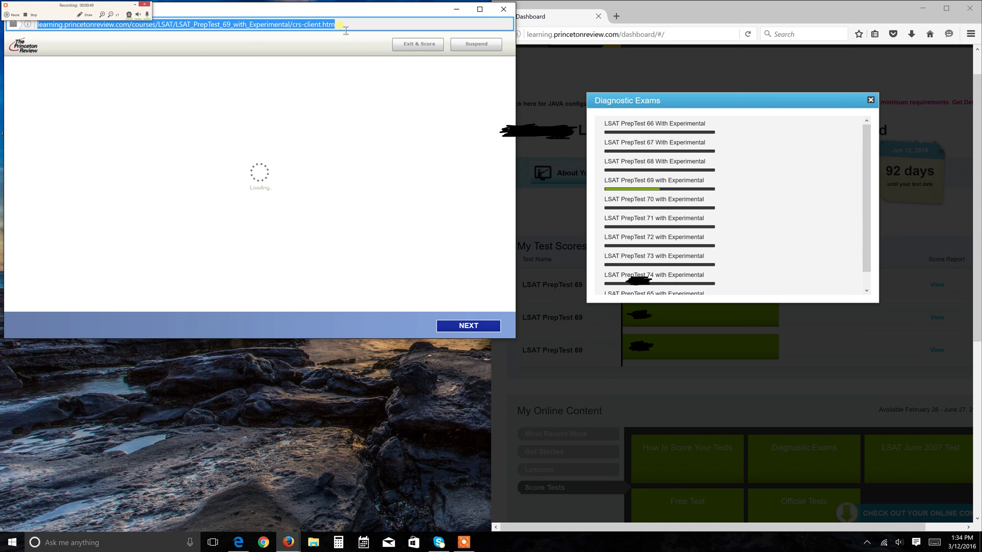
right_click(345, 31)
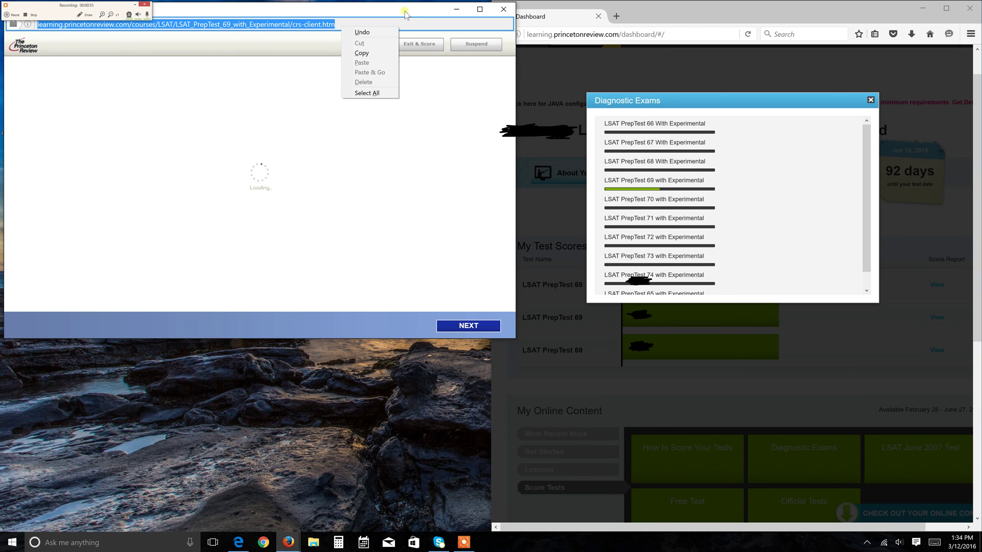
left_click(502, 11)
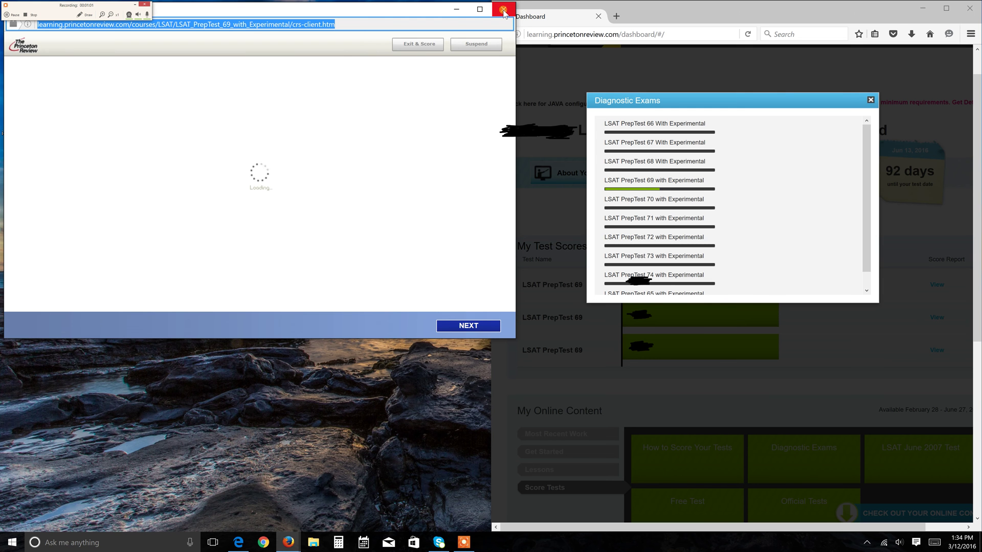
left_click(502, 11)
Find and launch Configure Java from system search and go to its Security settings.
left_click(133, 546)
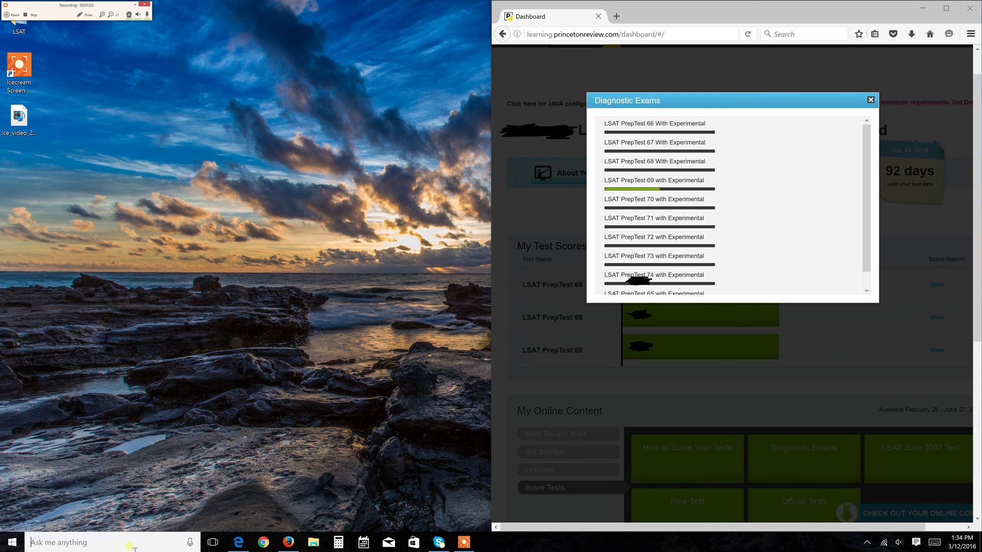
type("java")
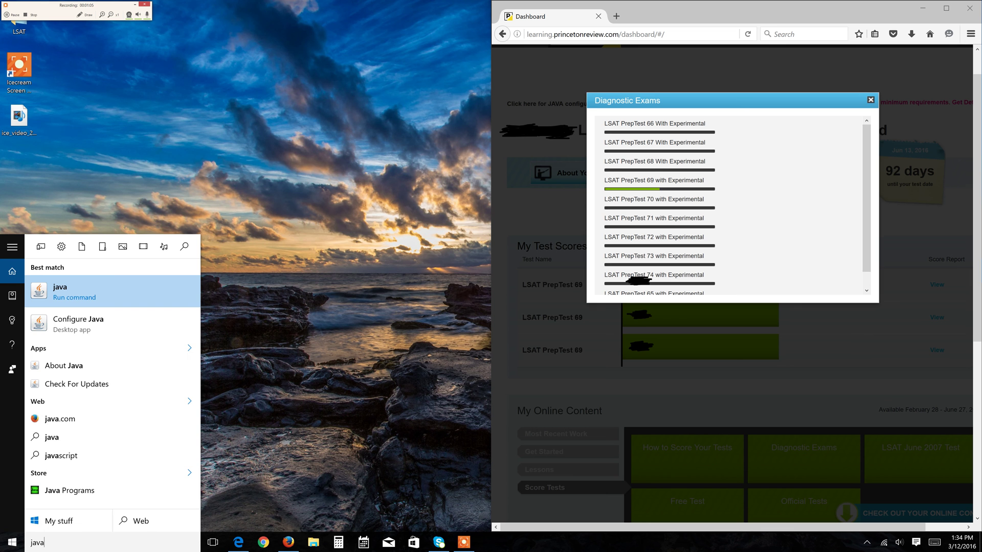
left_click(77, 330)
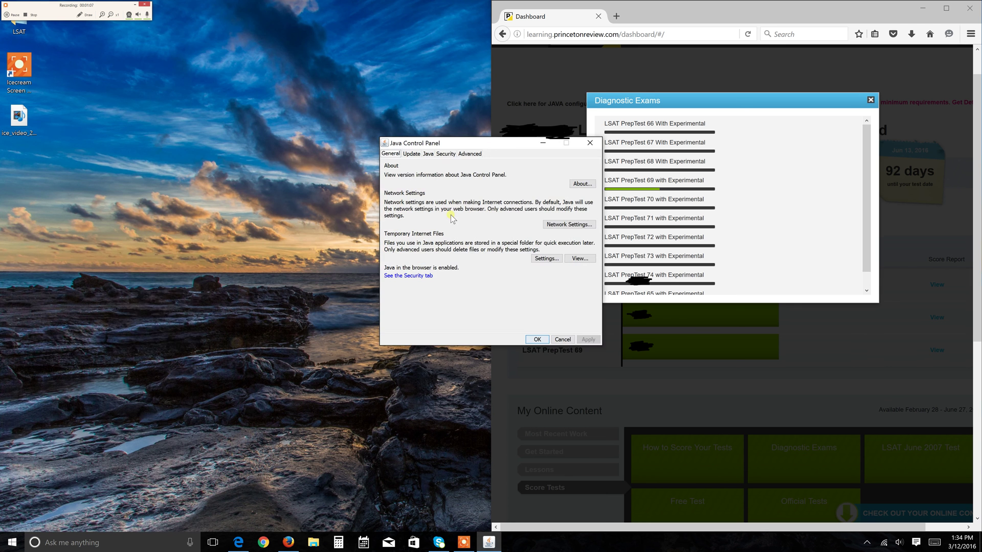
left_click_drag(488, 144, 222, 150)
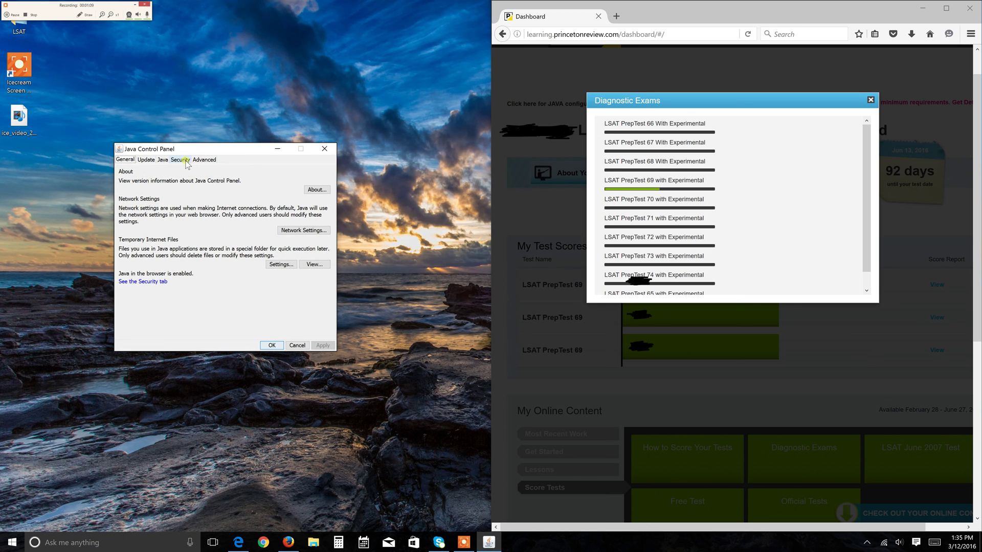
left_click(182, 159)
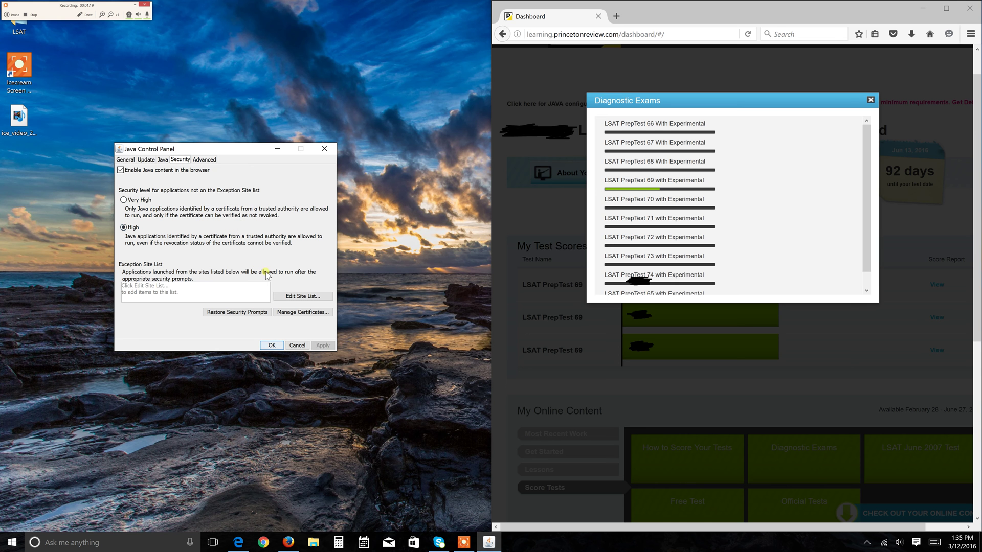
Bring up the empty Exception Site List and close the Diagnostic Exams popup.
left_click(298, 297)
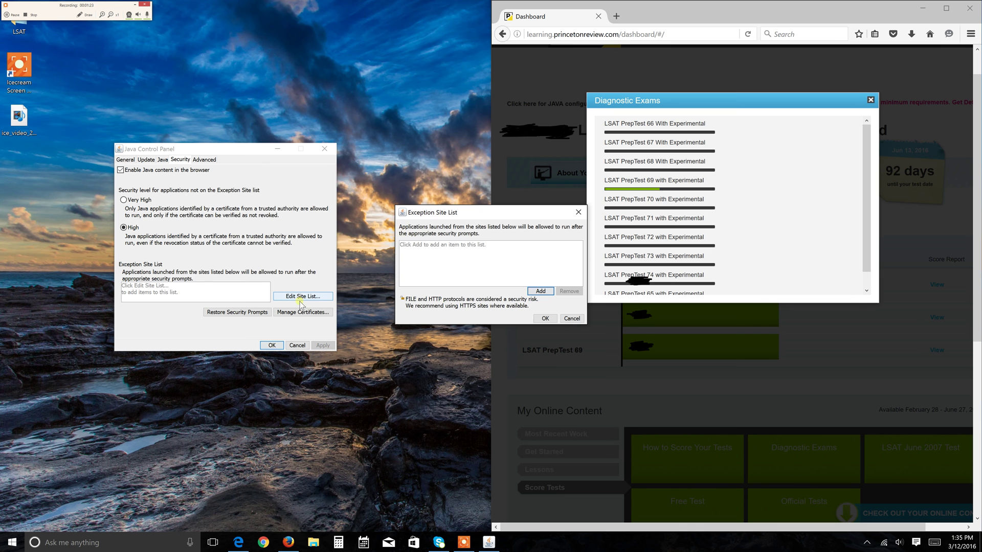
mouse_move(474, 222)
left_mouse_down()
mouse_move(251, 189)
mouse_move(278, 181)
left_mouse_up()
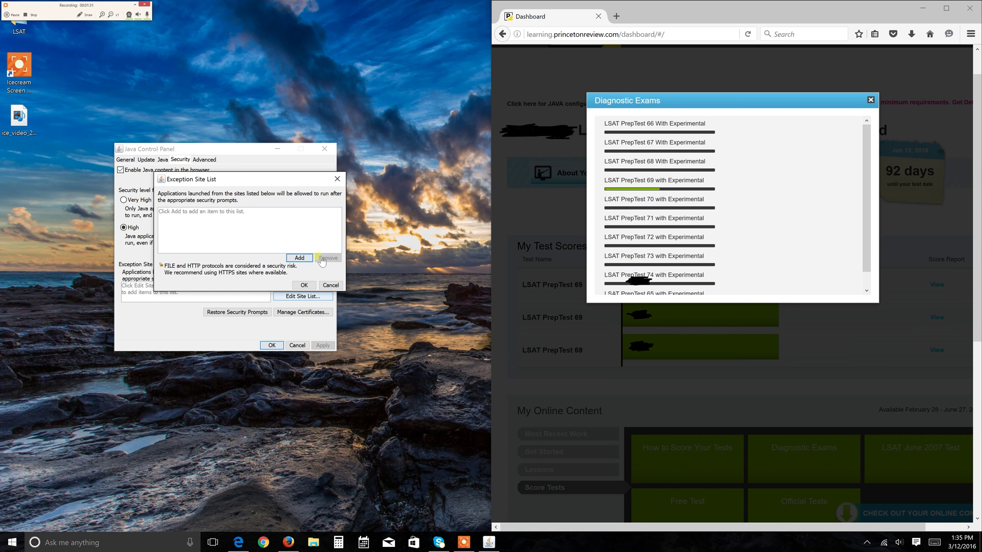
left_click(872, 100)
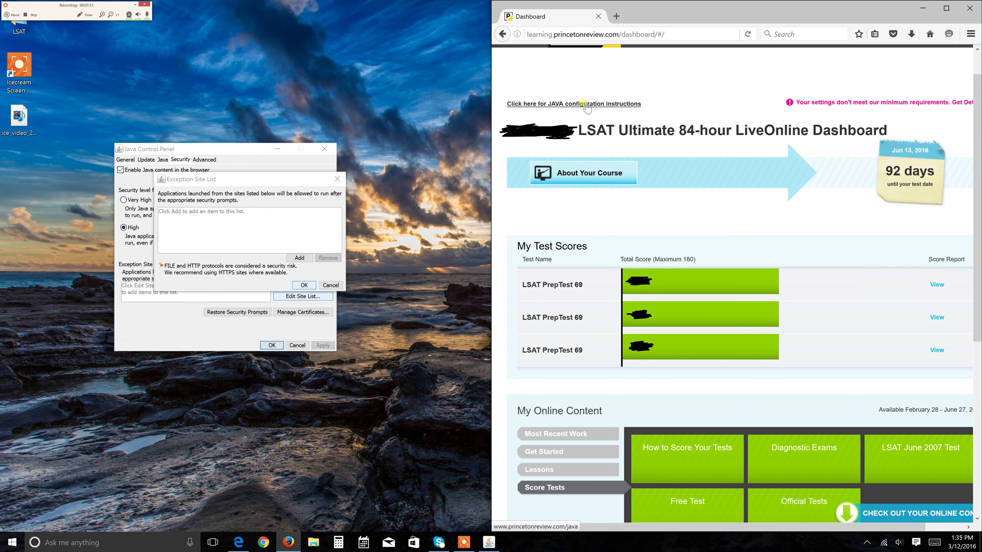
left_click(586, 105)
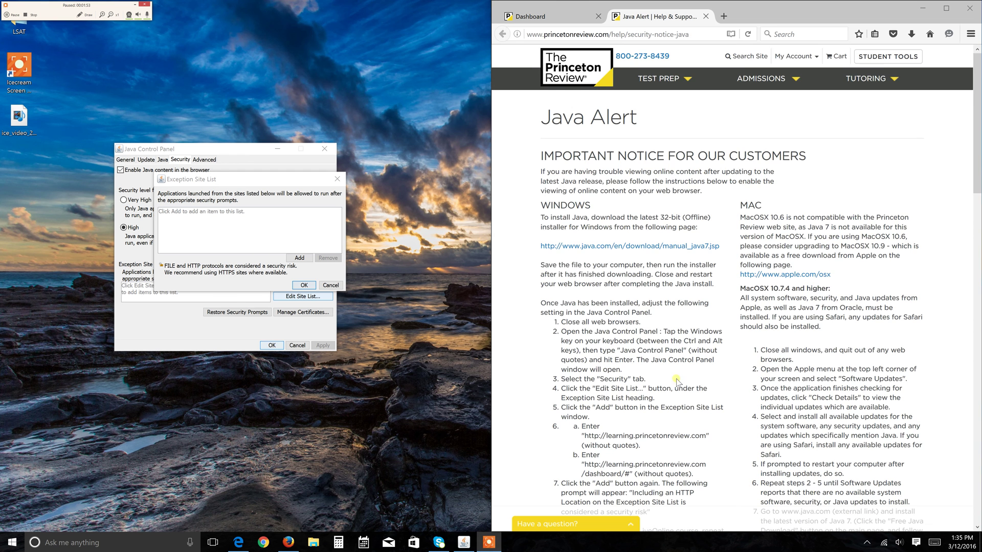
scroll(676, 381, "down", 2)
scroll(587, 309, "down", 2)
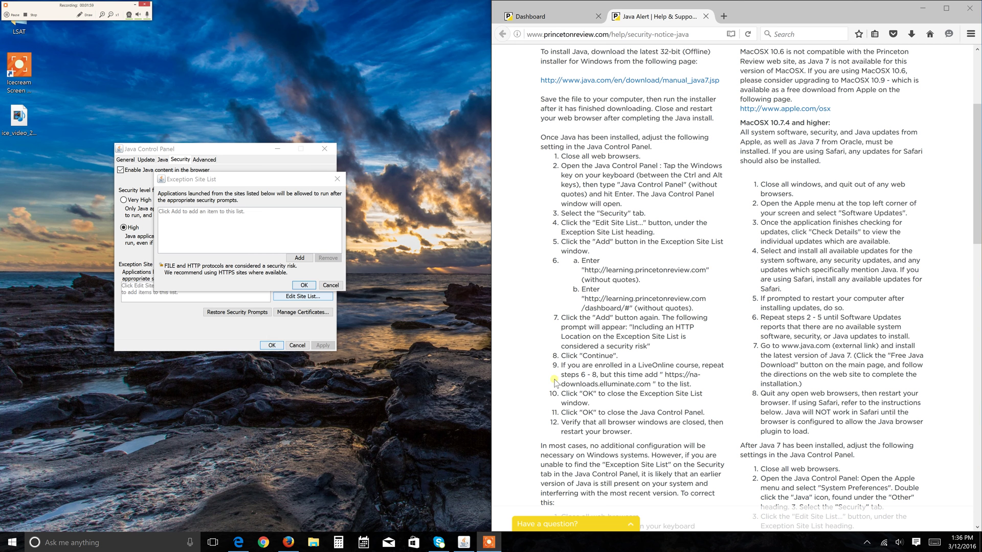
left_click_drag(583, 270, 710, 276)
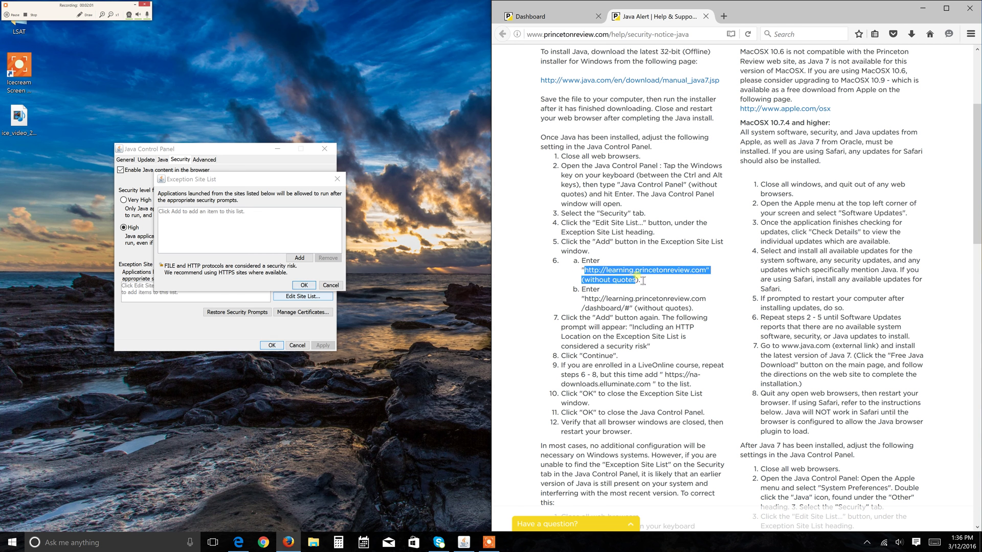
right_click(701, 273)
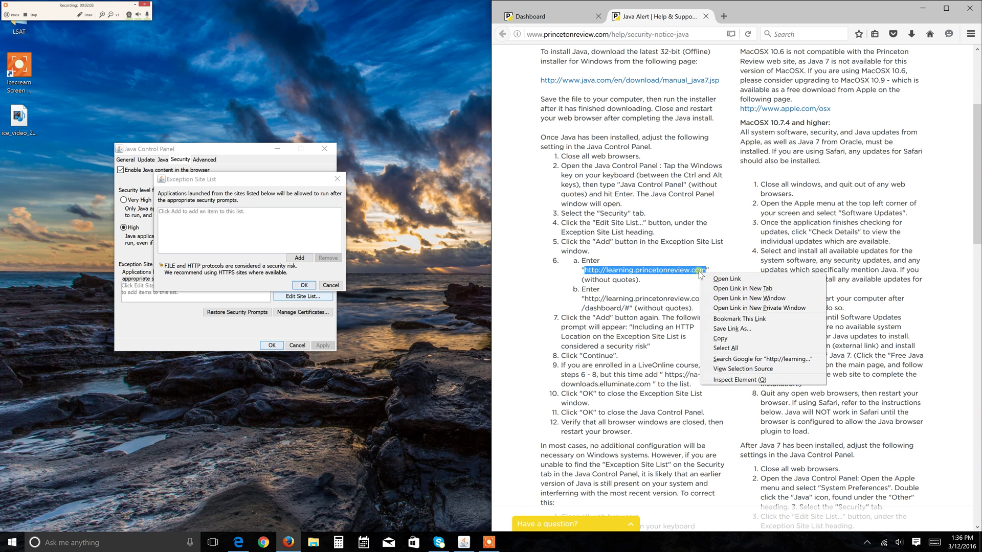
left_click(732, 340)
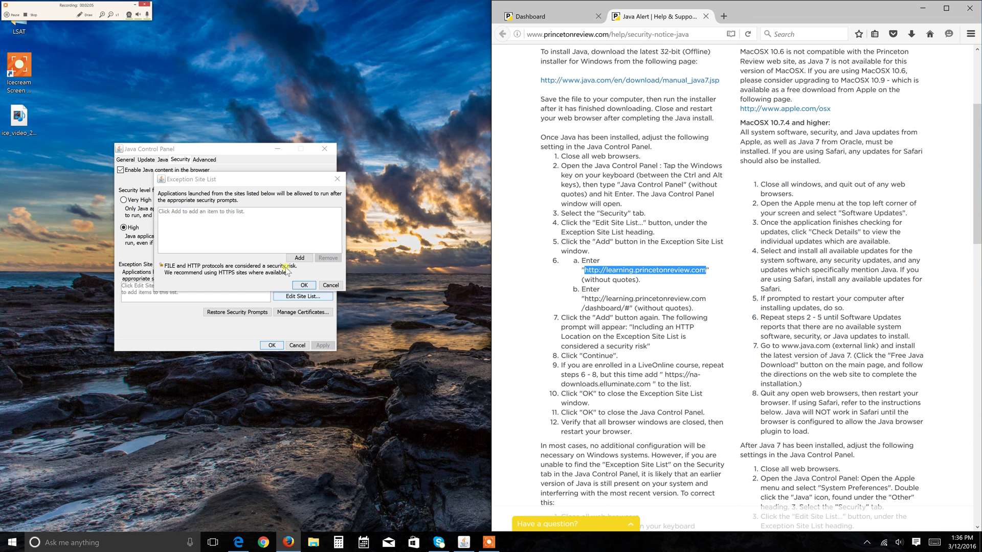
left_click(299, 258)
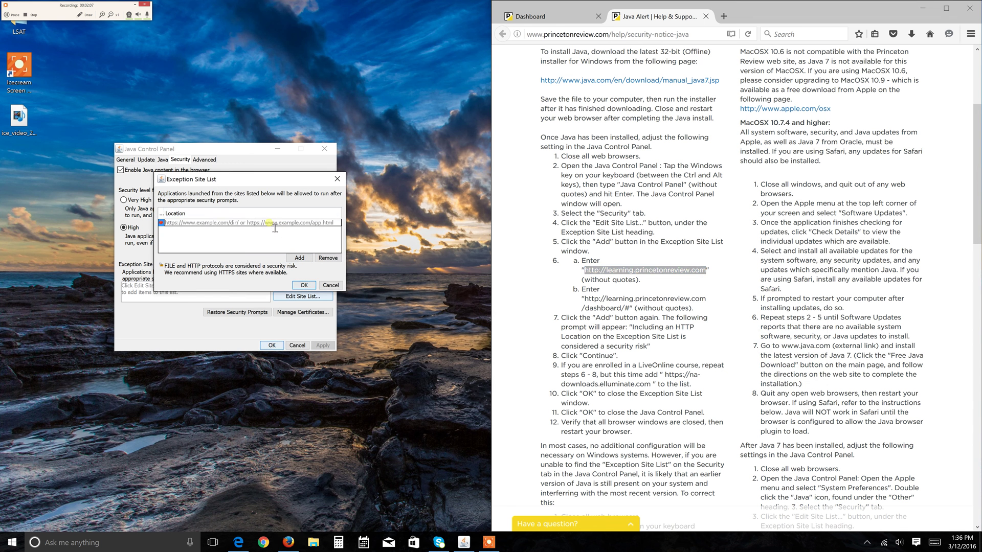
key("ctrl+v")
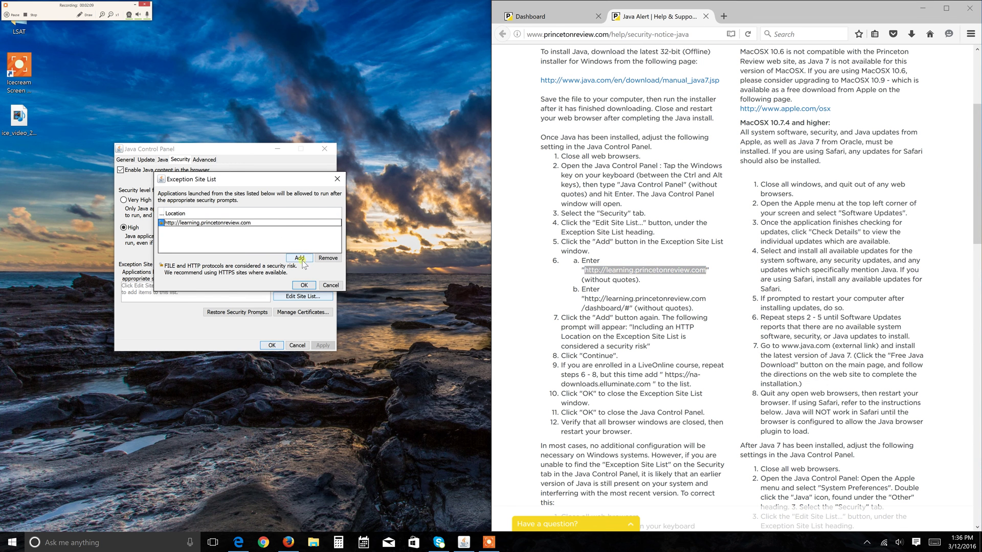
left_click(301, 261)
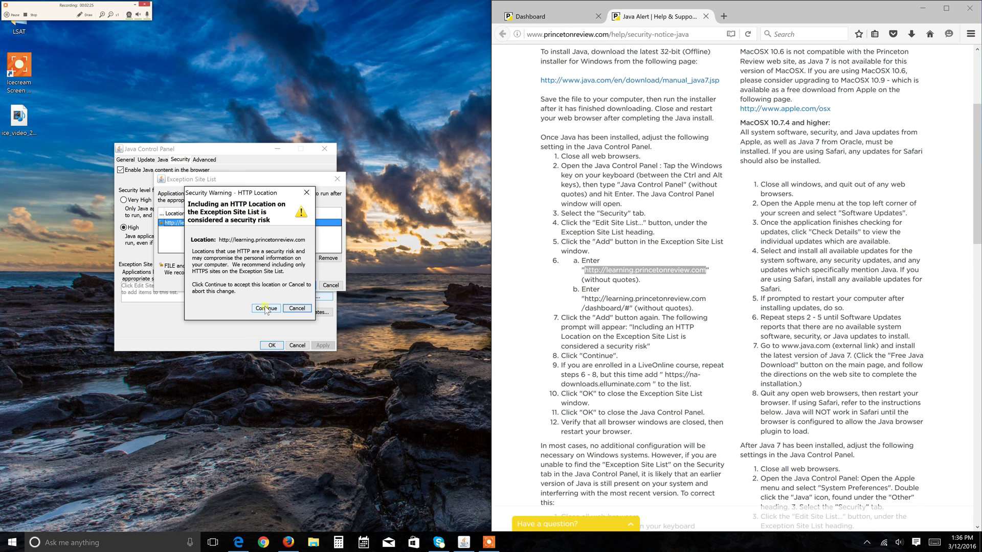
left_click(267, 311)
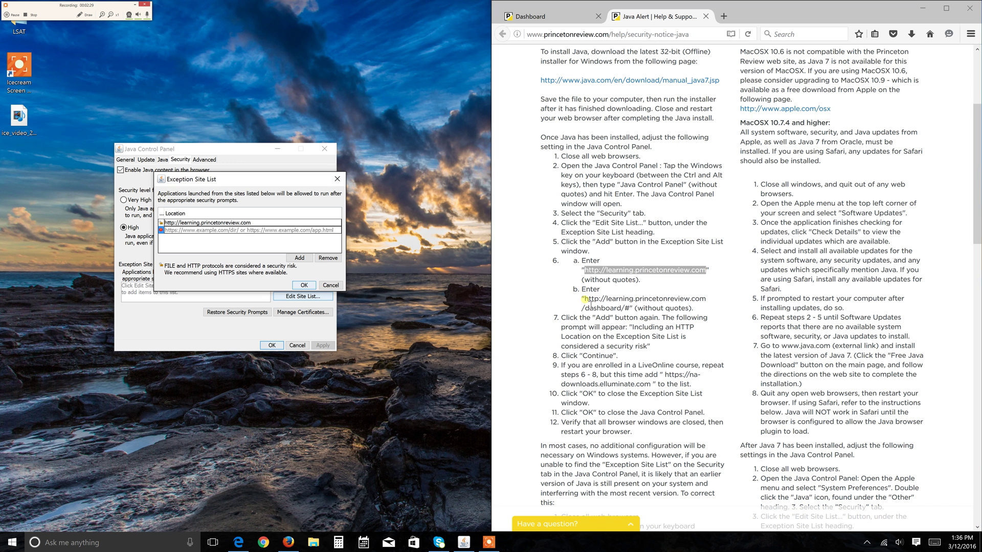
left_click_drag(584, 299, 625, 308)
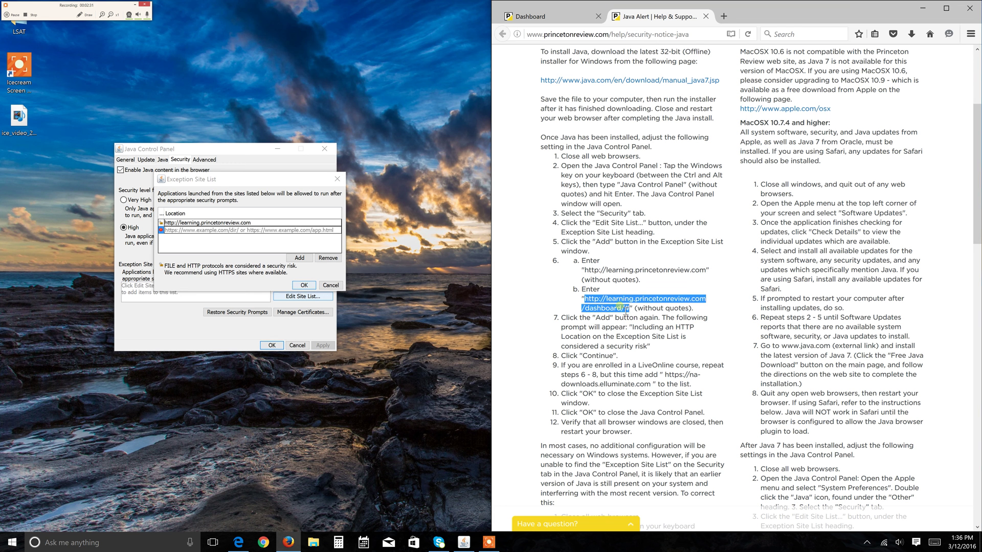
right_click(625, 309)
left_click(644, 371)
left_click(239, 230)
key("ctrl+v")
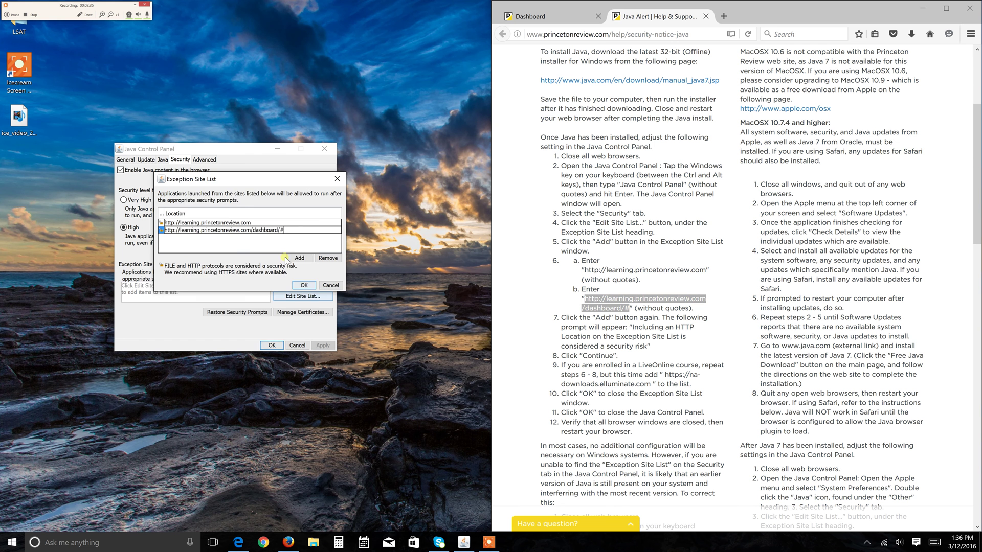
left_click(305, 260)
left_click(268, 310)
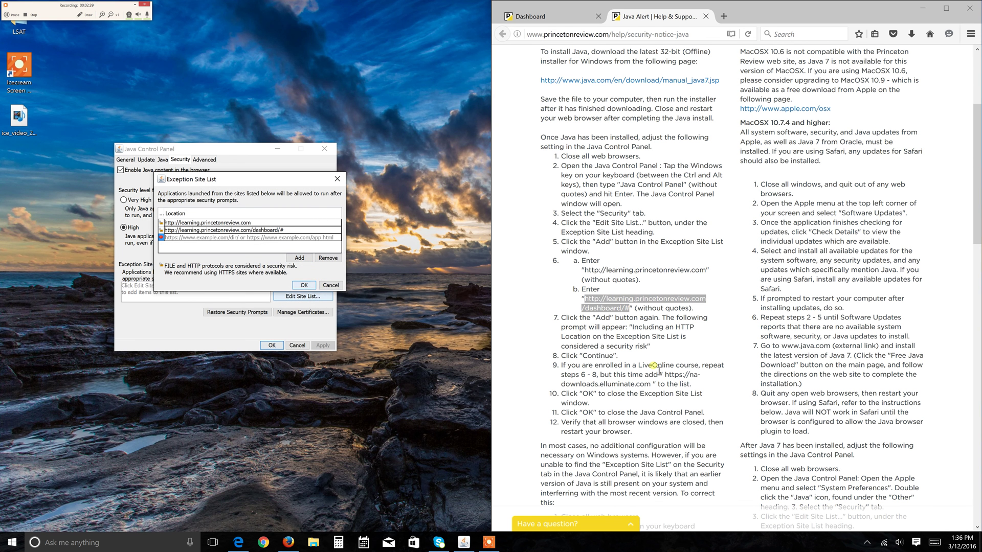
left_click_drag(665, 375, 653, 384)
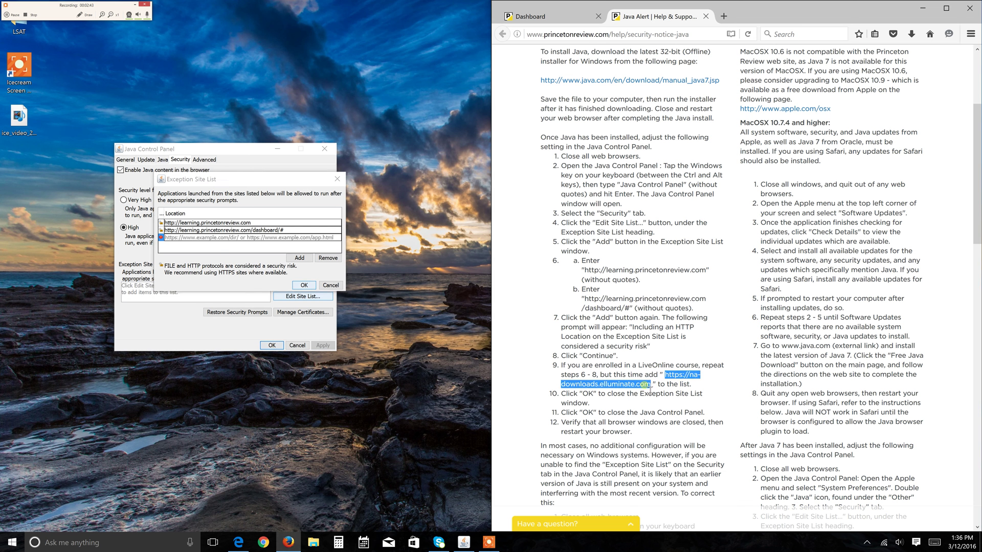
left_click(220, 242)
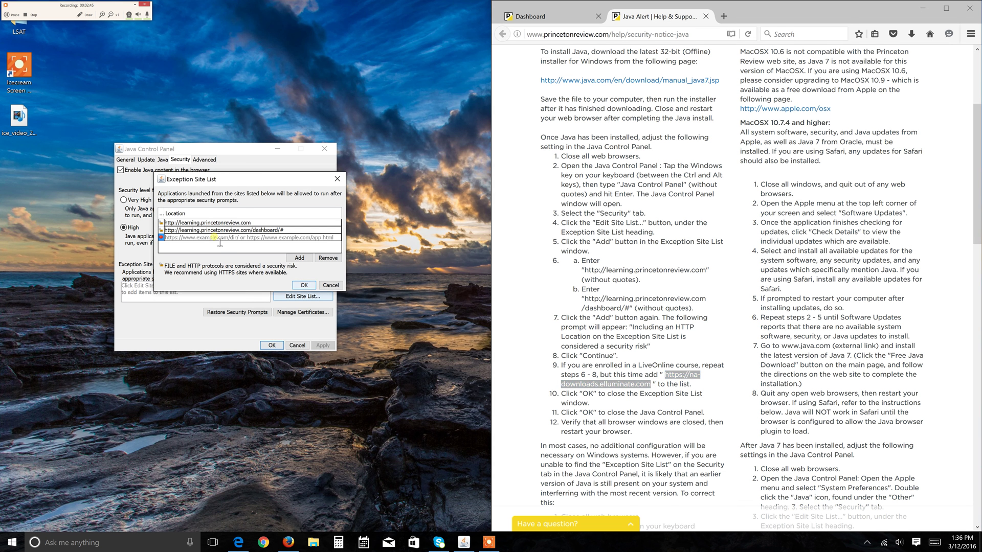
key("ctrl+v")
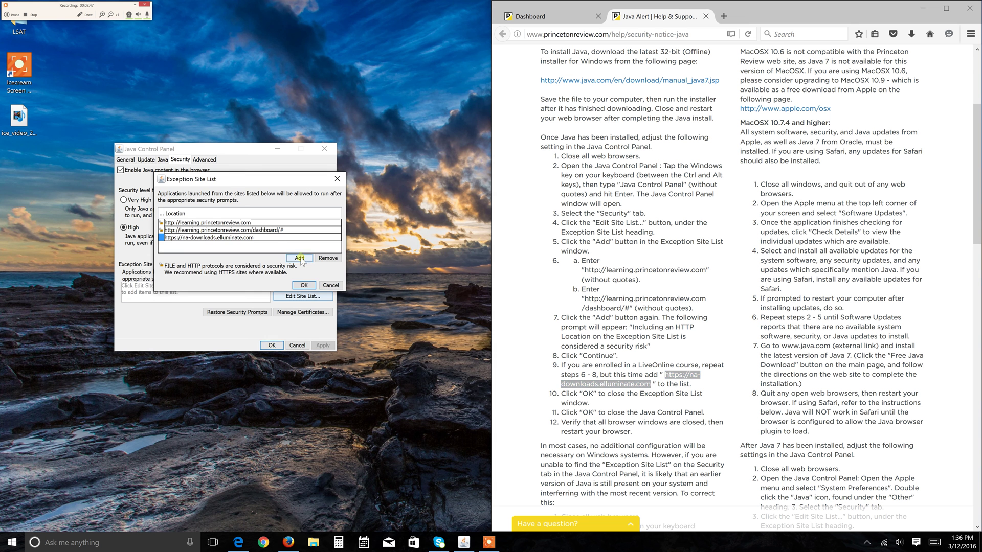
left_click(303, 284)
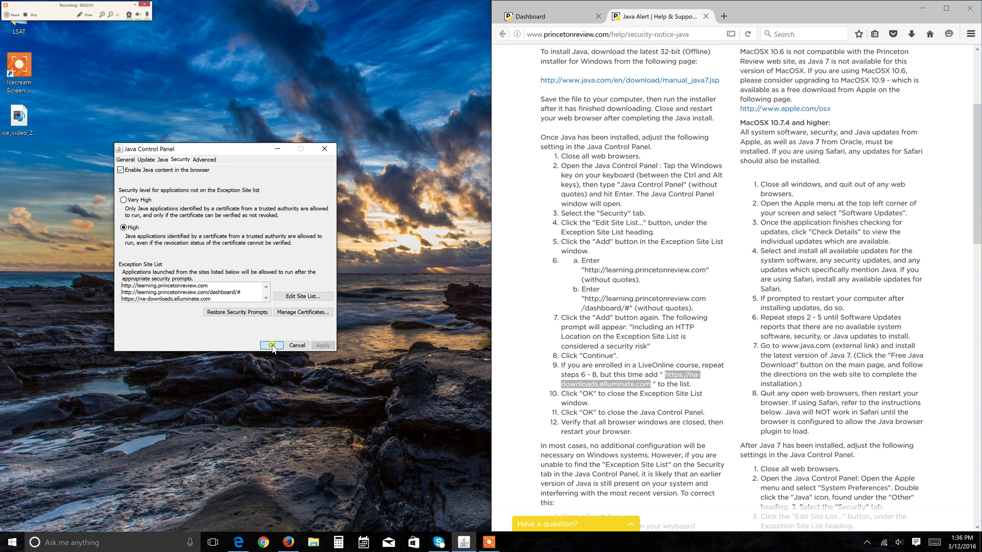
Apply the Java settings, relaunch LSAT PrepTest 69 with Experimental, then close its stuck window.
left_click(272, 346)
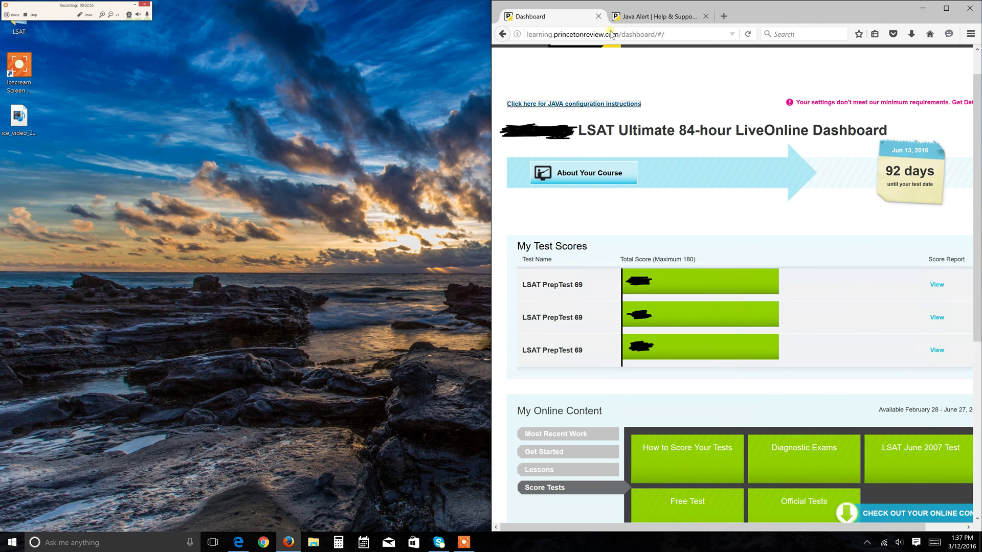
left_click(793, 452)
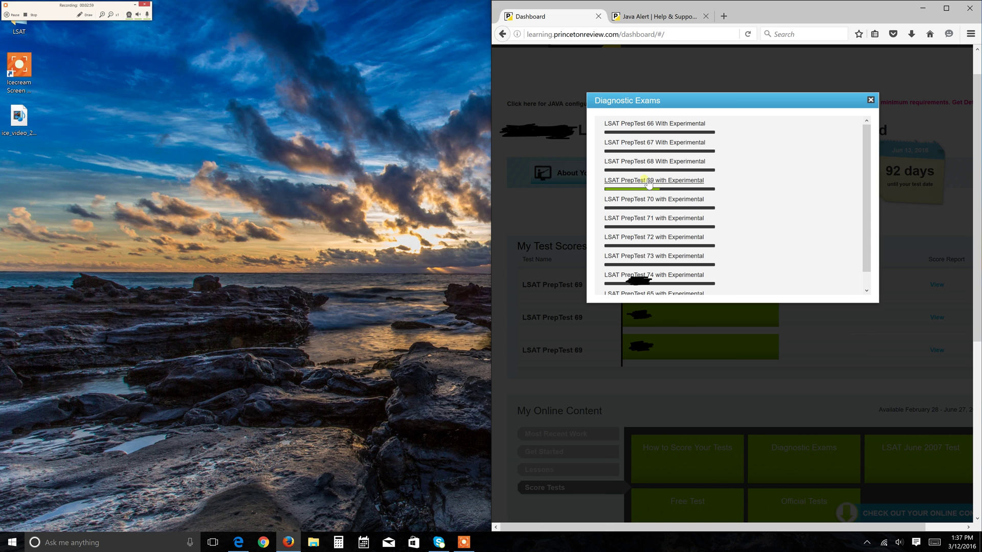
left_click(648, 184)
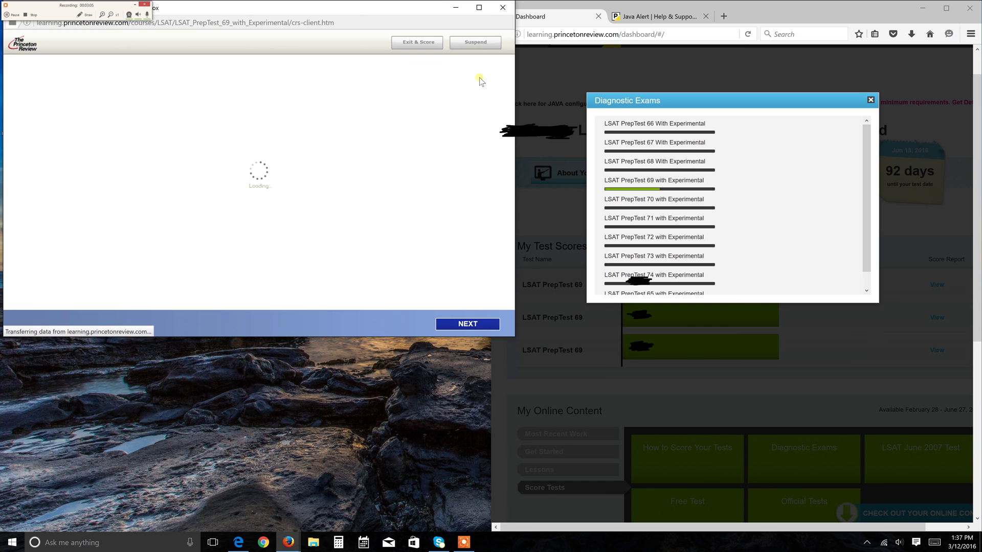
left_click(503, 8)
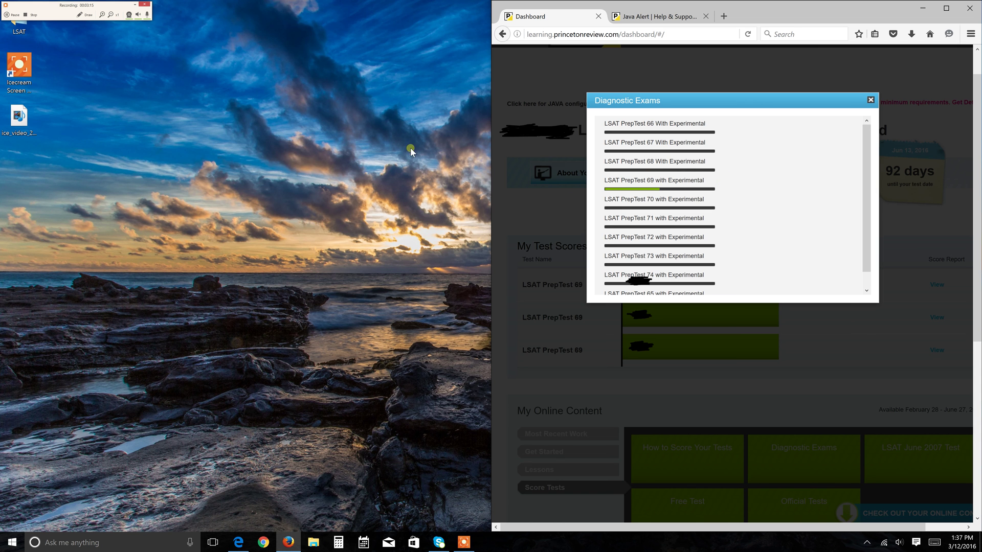
left_click(23, 57)
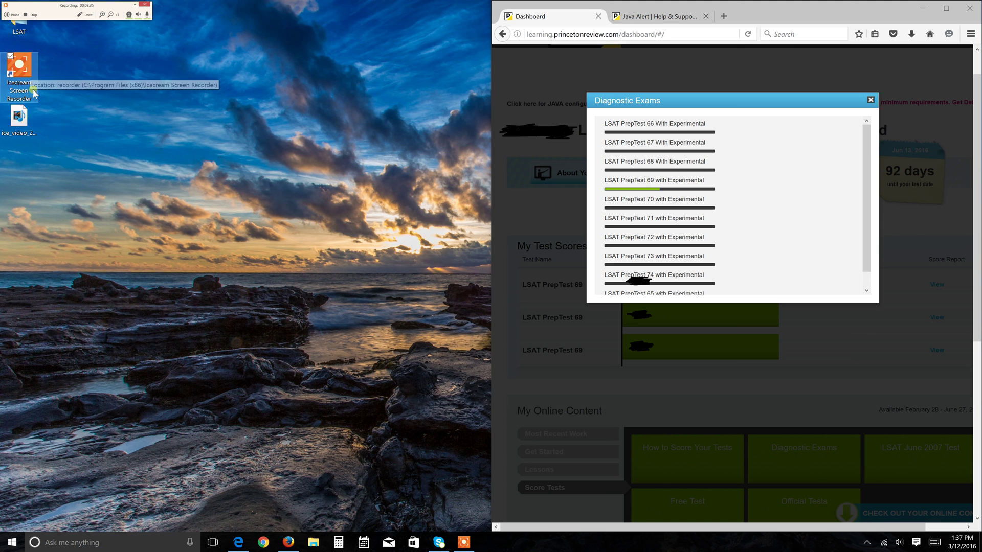
left_click(27, 117)
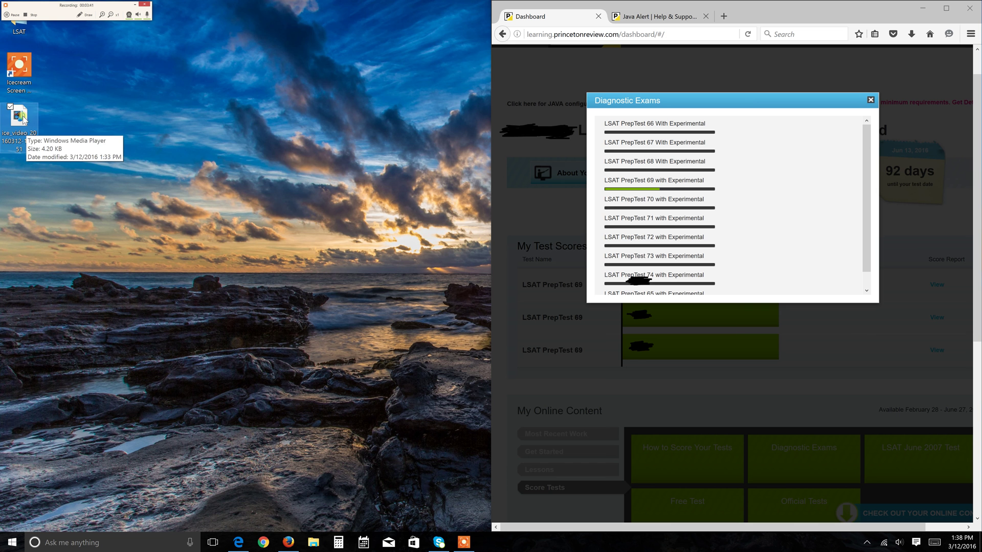
left_click(24, 70)
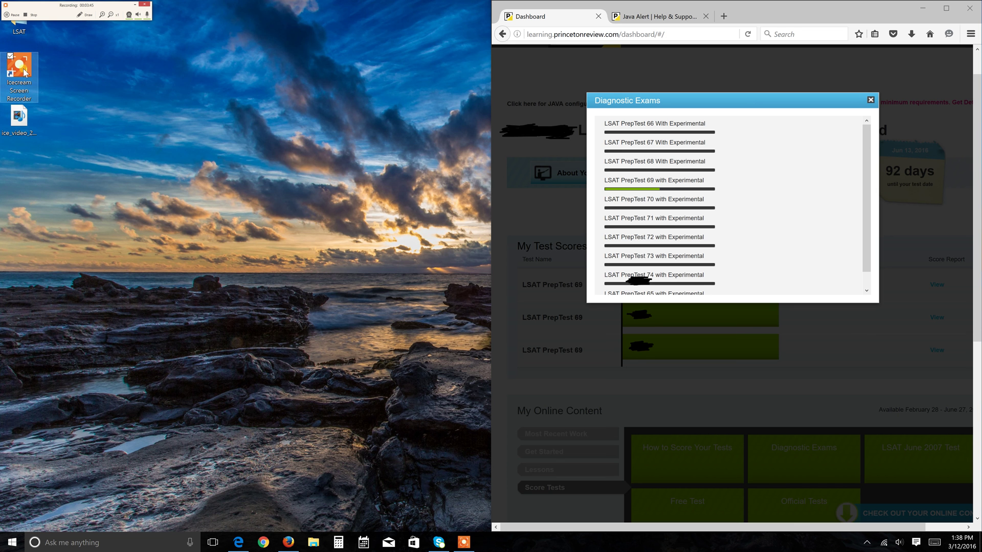